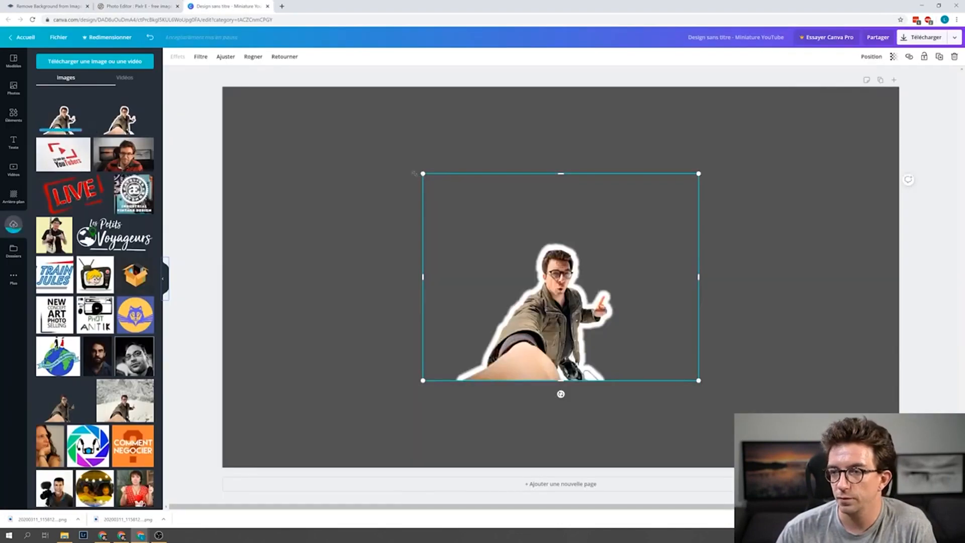
Enlarge the glow-outlined cutout on the grey thumbnail canvas
drag(422, 173, 291, 146)
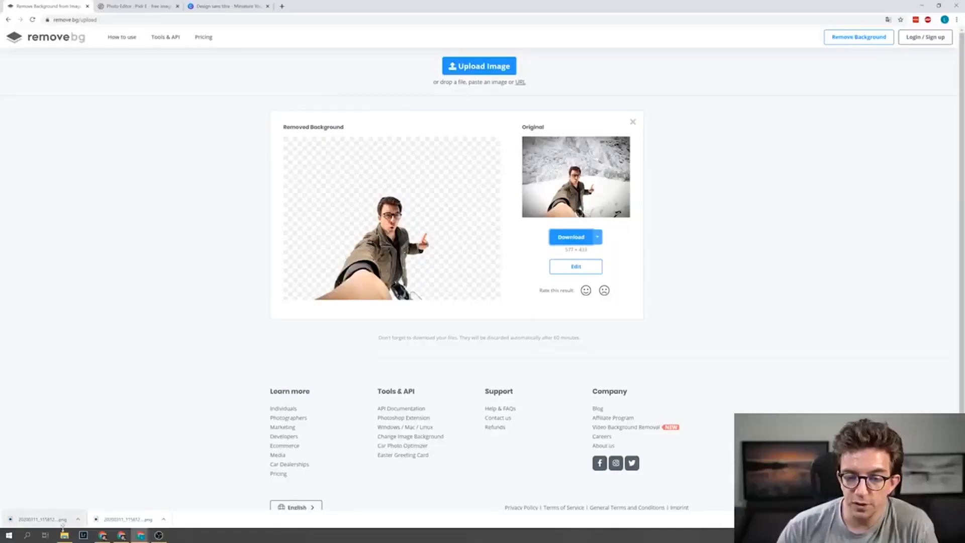
Switch to remove.bg and upload the original snowy selfie photo from the file explorer to remove its background
click(70, 515)
click(151, 438)
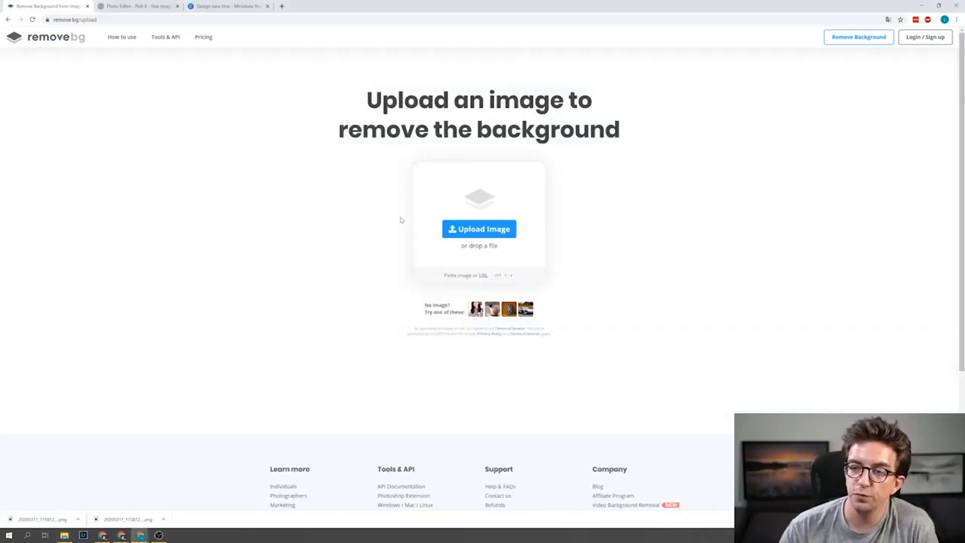
click(65, 535)
drag(74, 411, 352, 246)
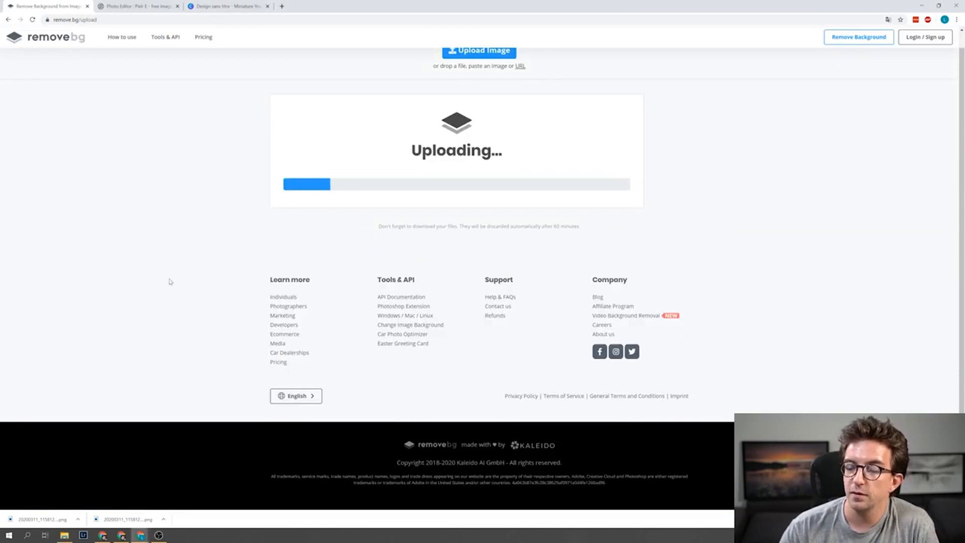
scroll(143, 260, up, 1)
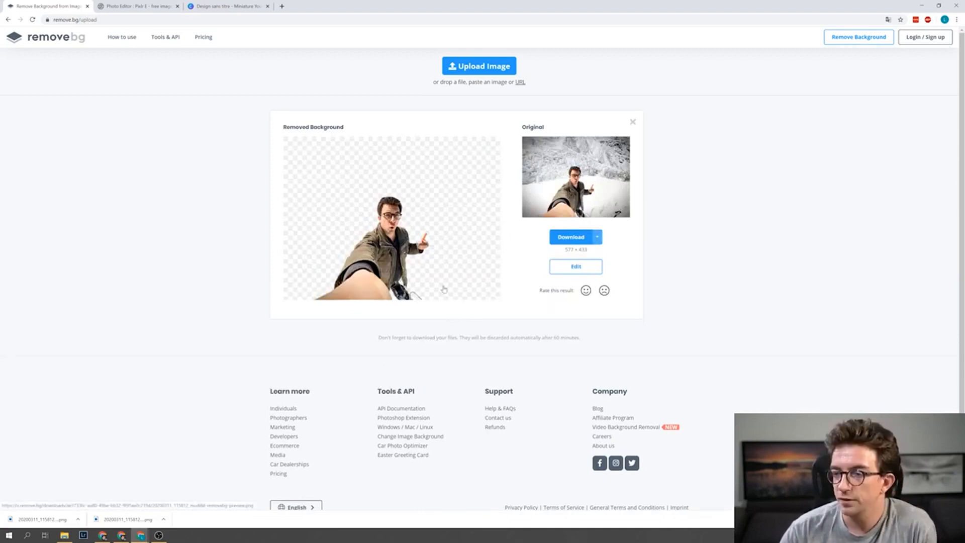
Edit the cutout with the Erase and Restore brushes and erase the leftover dark object below the jacket
click(576, 266)
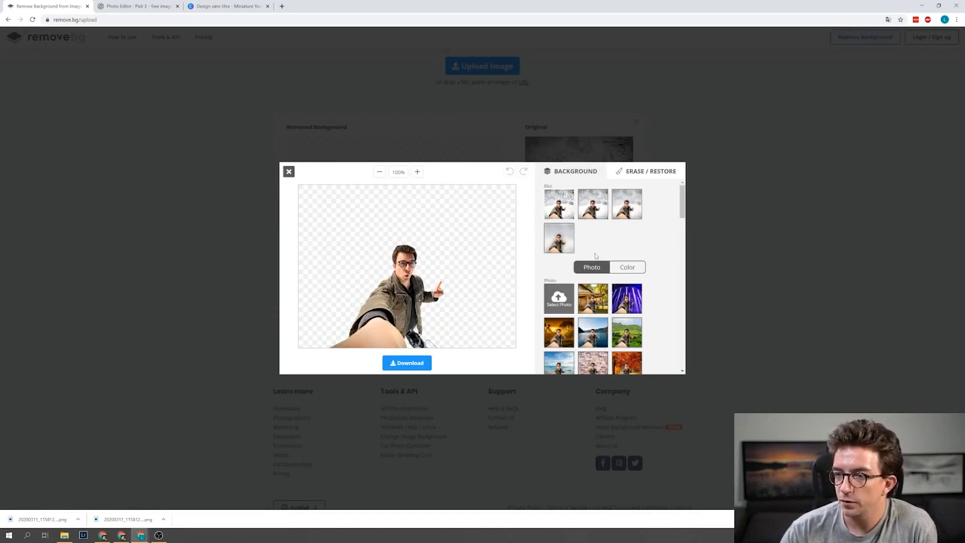
click(647, 171)
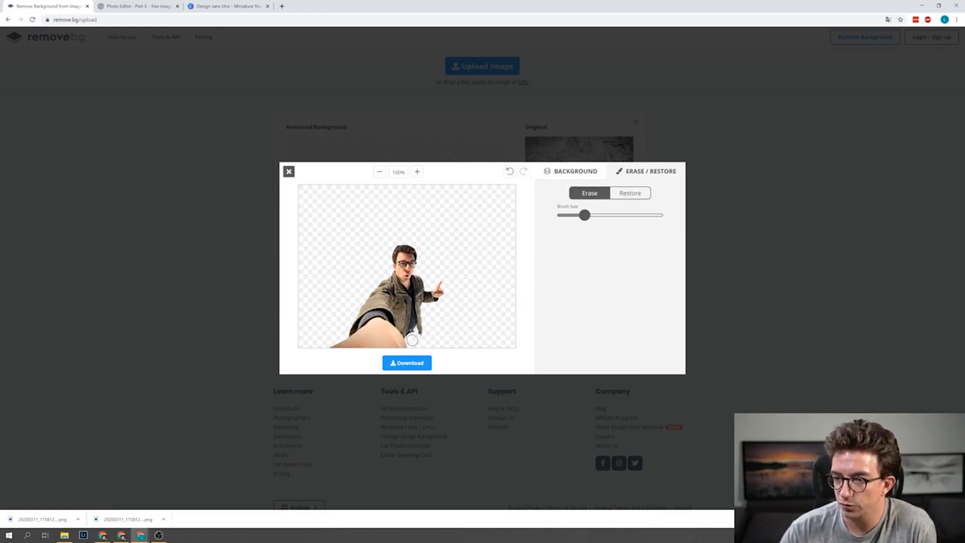
click(634, 194)
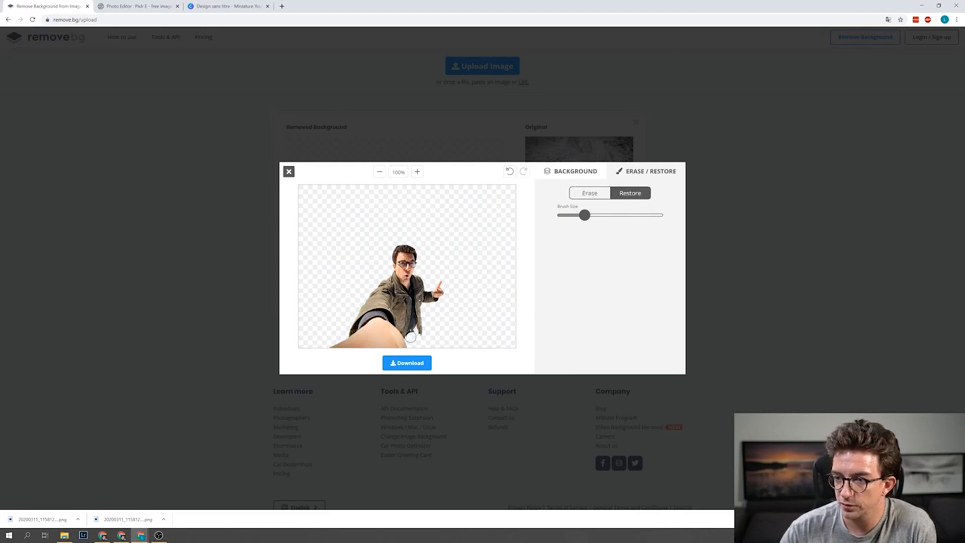
click(584, 197)
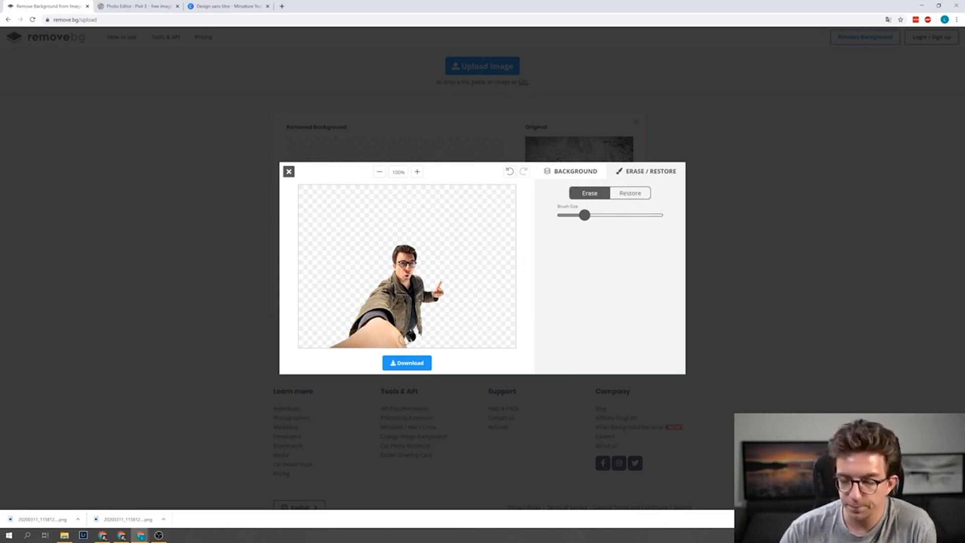
click(417, 172)
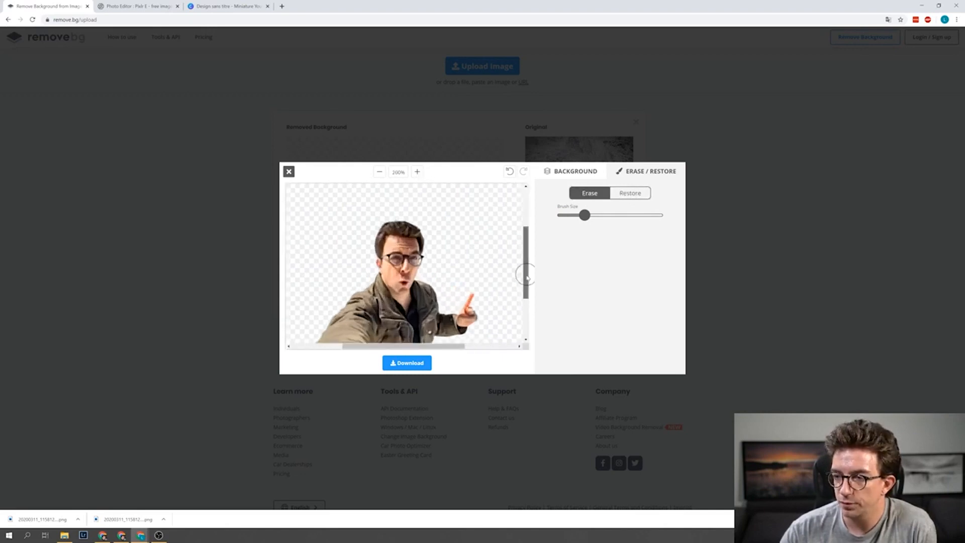
drag(526, 276, 523, 319)
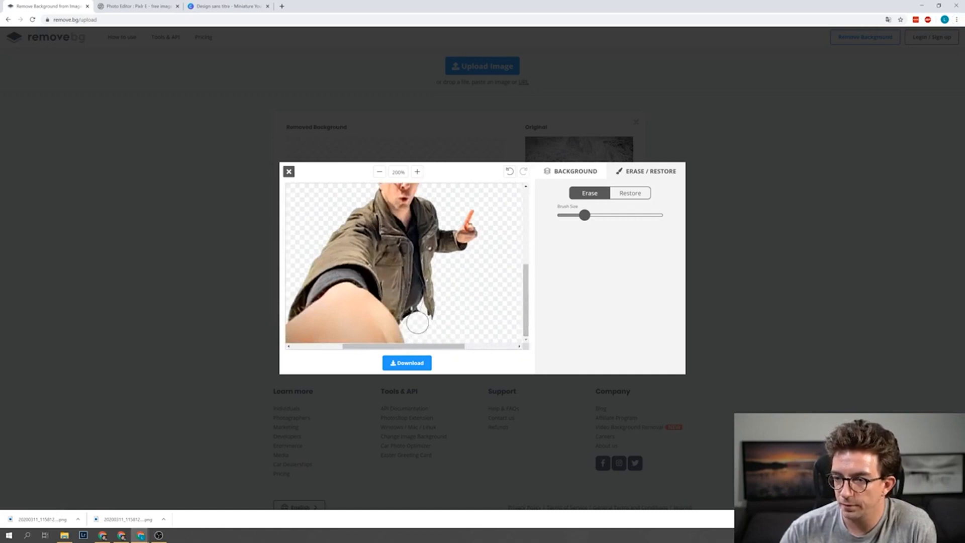
click(380, 171)
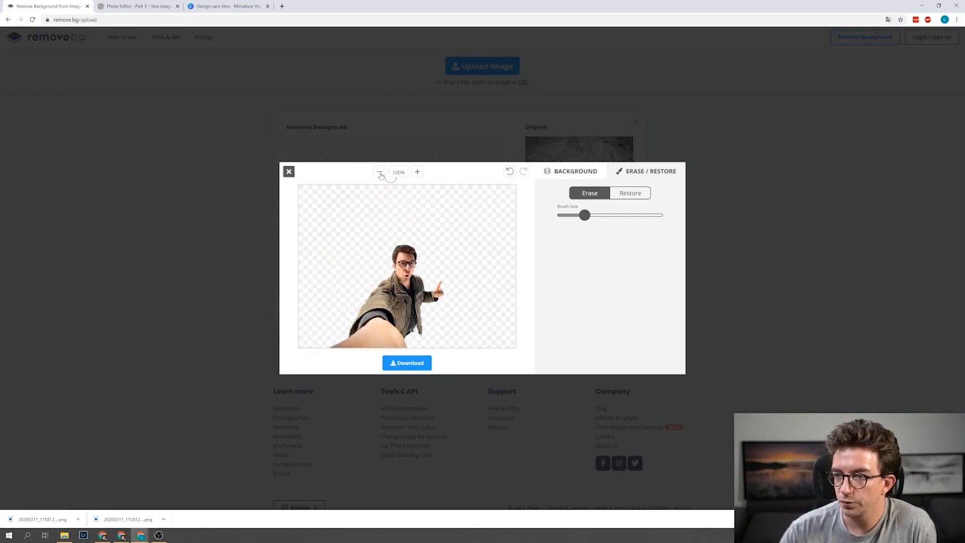
Look over the replacement background options and download the edited cutout with its transparent background
click(571, 171)
drag(682, 202, 662, 199)
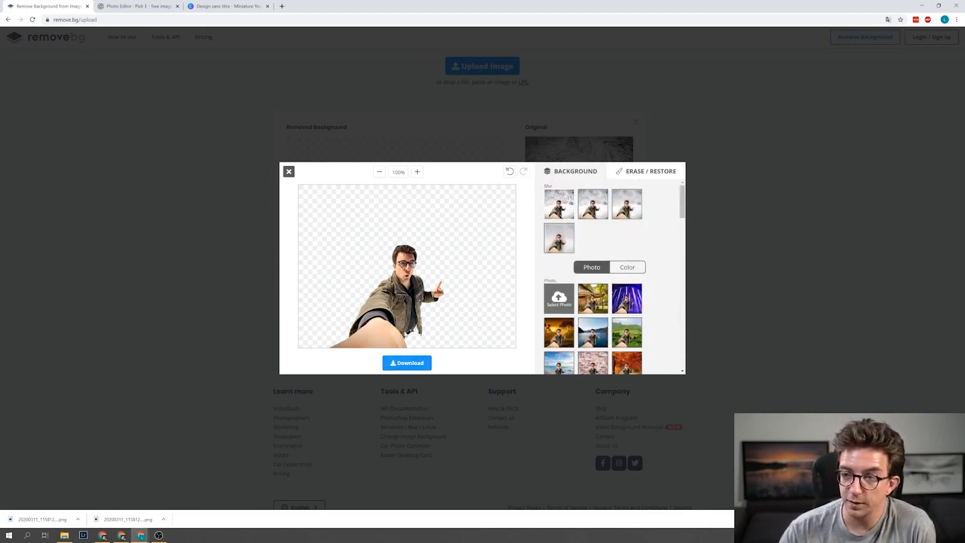
click(407, 363)
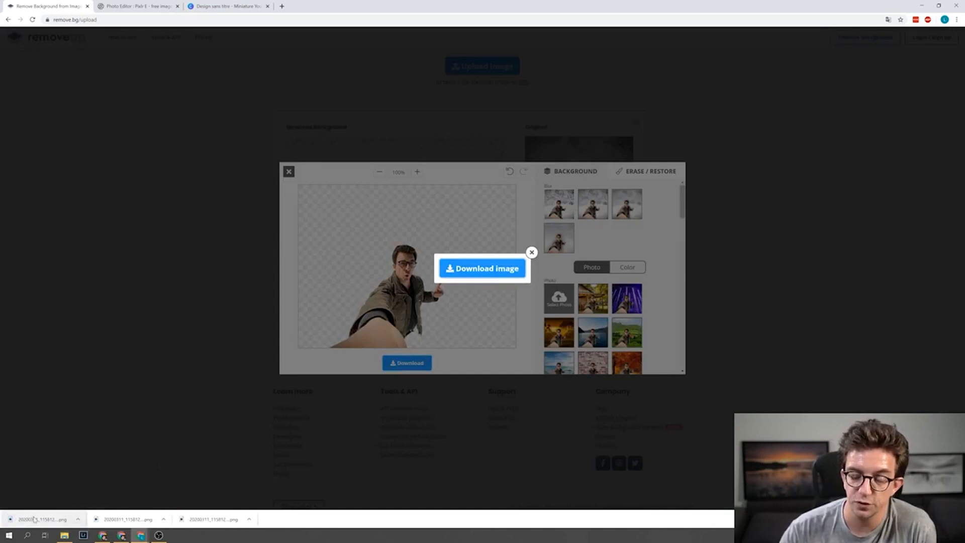
Switch to Pixlr E, close and discard the previous glow-outlined image, and open the newly downloaded cutout
click(126, 7)
click(753, 174)
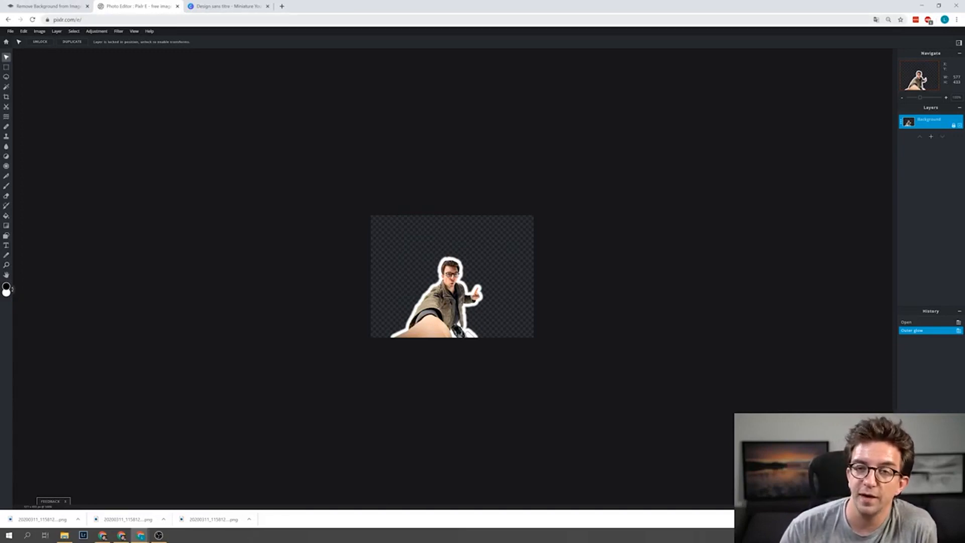
click(10, 30)
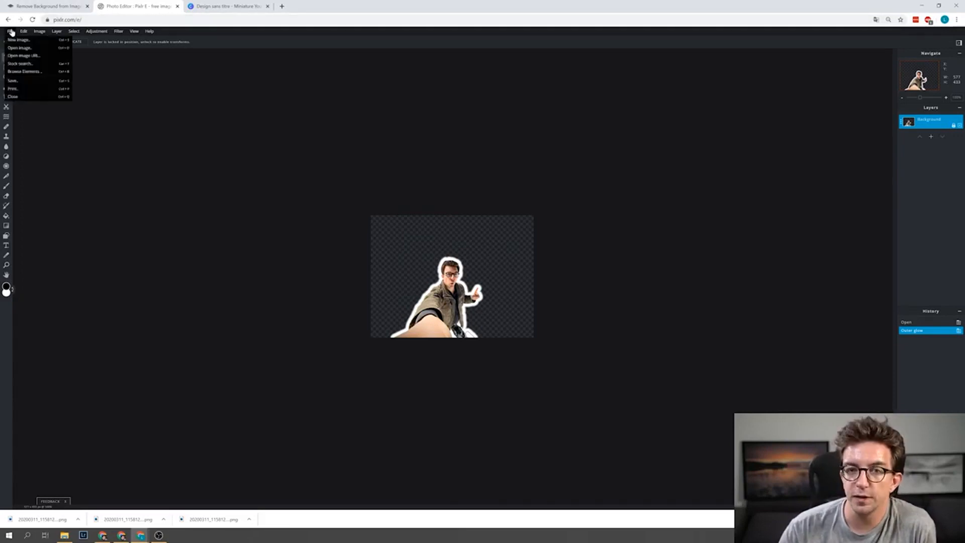
click(20, 95)
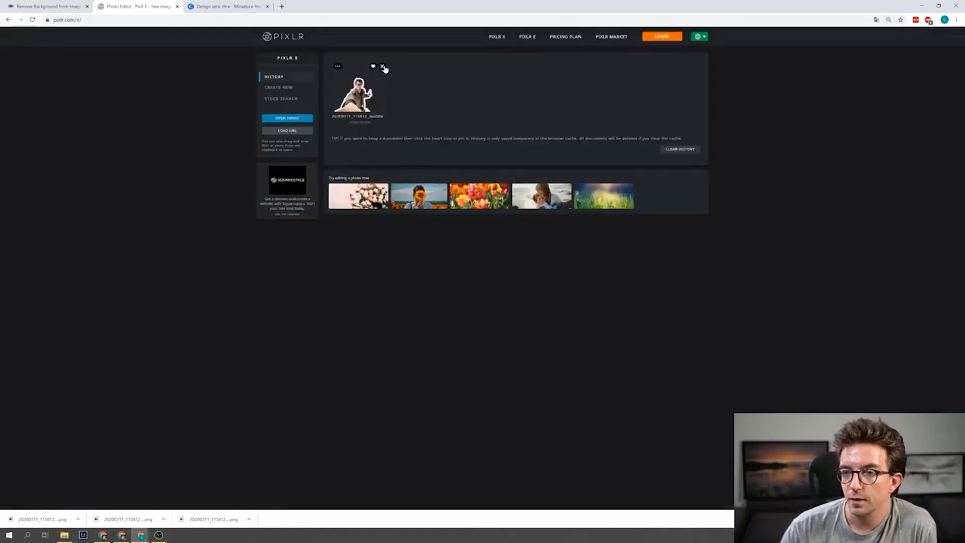
click(383, 71)
drag(40, 518, 449, 191)
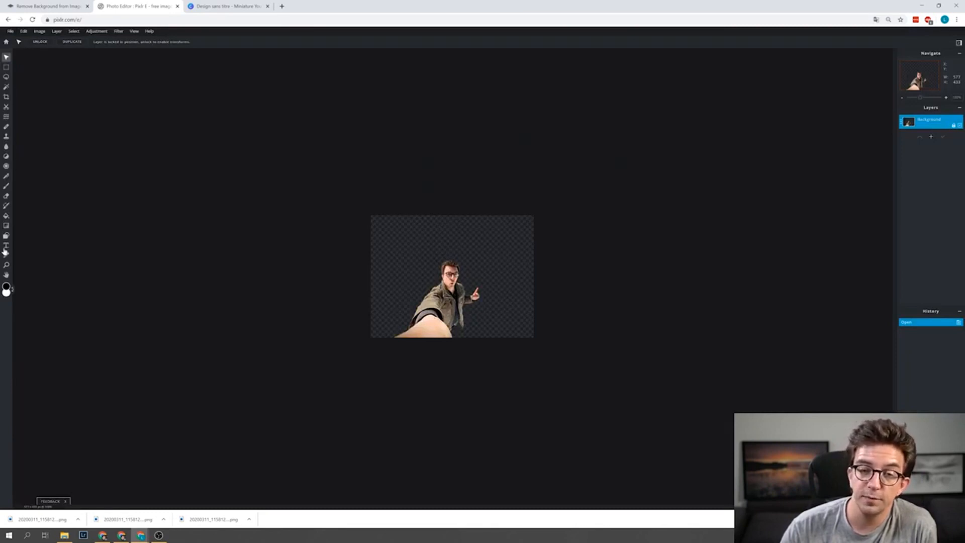
Try a wider white Outer glow around the cutout with feather about 28% and opacity 100%
click(119, 33)
click(123, 100)
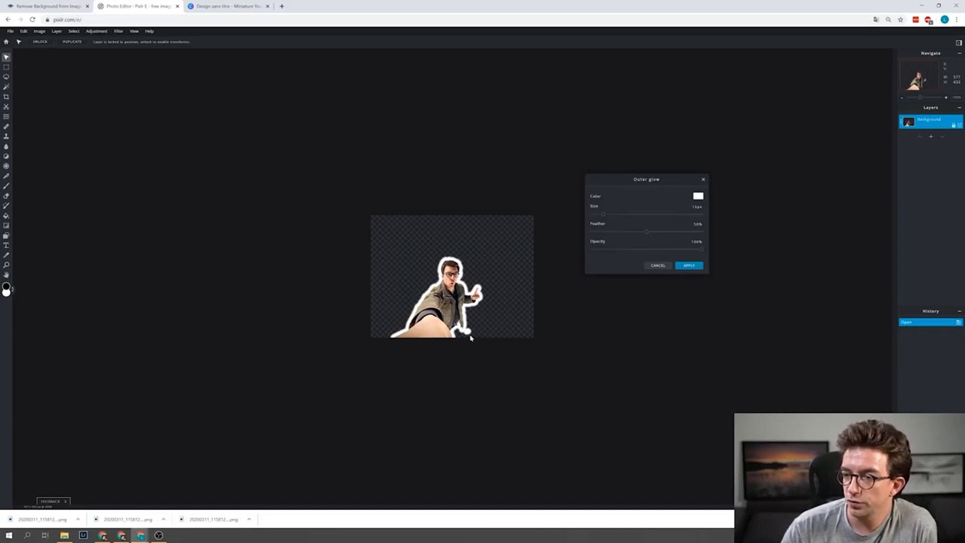
mouse_move(601, 216)
mouse_down()
mouse_move(668, 234)
mouse_move(616, 233)
mouse_move(630, 238)
mouse_move(618, 214)
mouse_up()
mouse_move(627, 231)
mouse_down()
mouse_move(592, 237)
mouse_move(668, 233)
mouse_move(624, 233)
mouse_up()
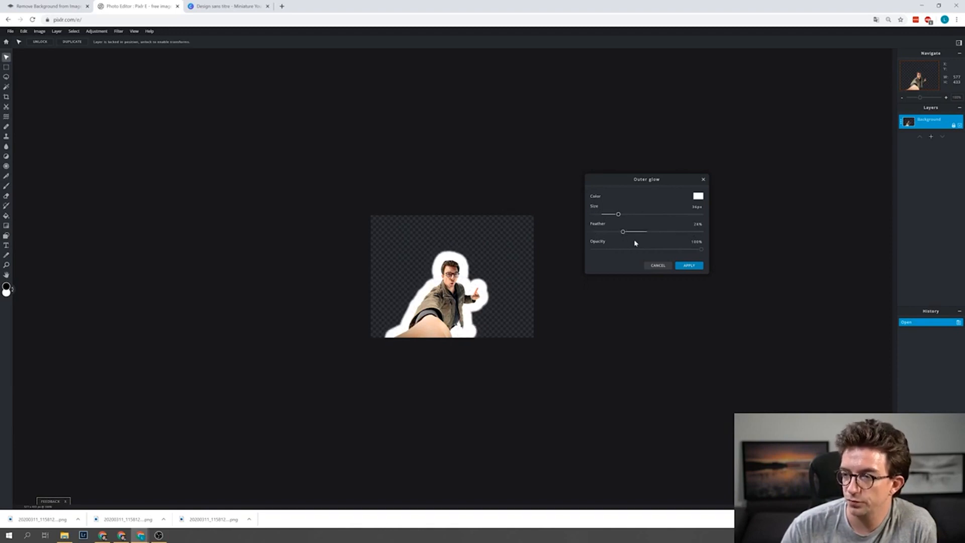
mouse_move(701, 254)
mouse_down()
mouse_move(630, 254)
mouse_move(702, 249)
mouse_up()
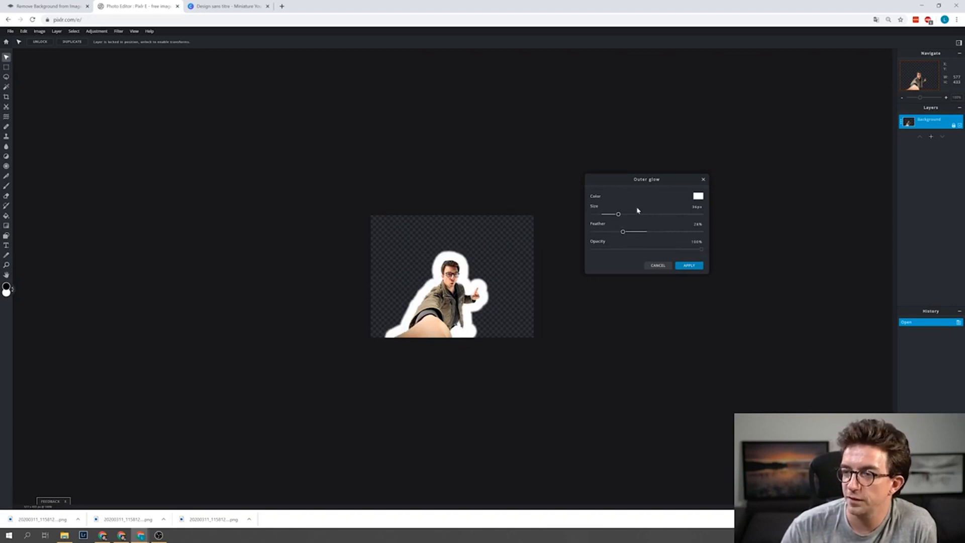
Try the Outer glow in red with 48% feather and a smaller size, apply it and undo it
click(703, 202)
drag(618, 211, 651, 195)
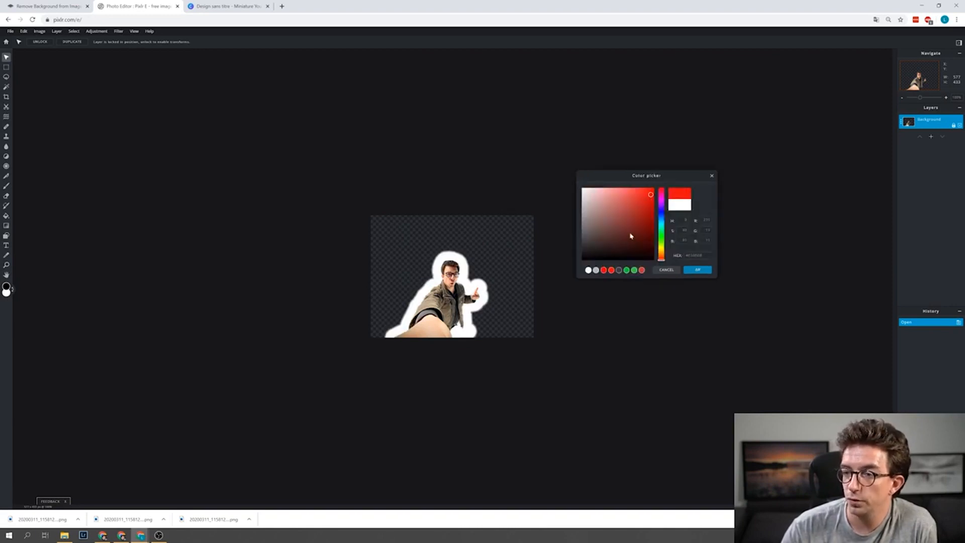
click(697, 270)
drag(620, 236, 645, 236)
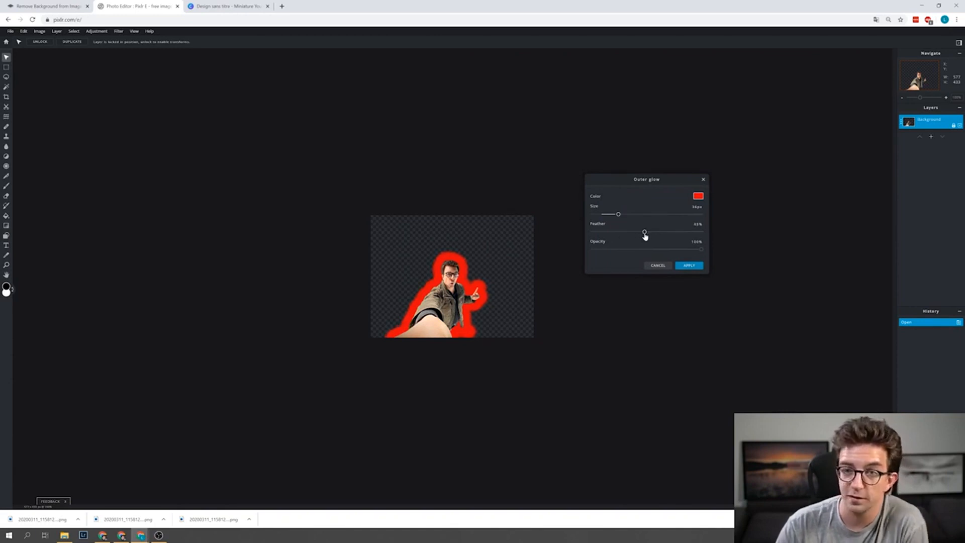
mouse_move(617, 218)
mouse_down()
mouse_move(629, 217)
mouse_move(611, 219)
mouse_up()
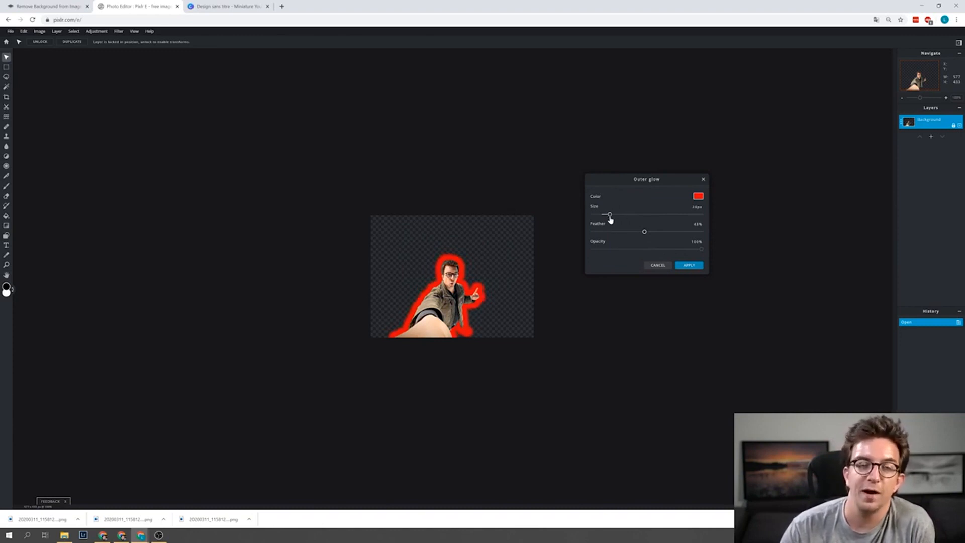
key(Return)
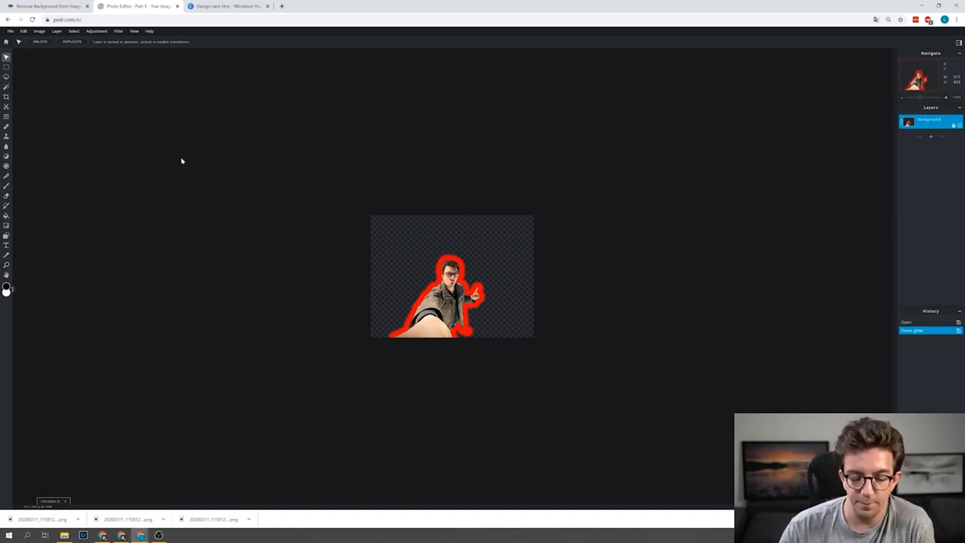
key(ctrl+z)
Apply a white Stroke / Outline at 100% opacity around the cutout, leaving Outline only switched off
click(118, 32)
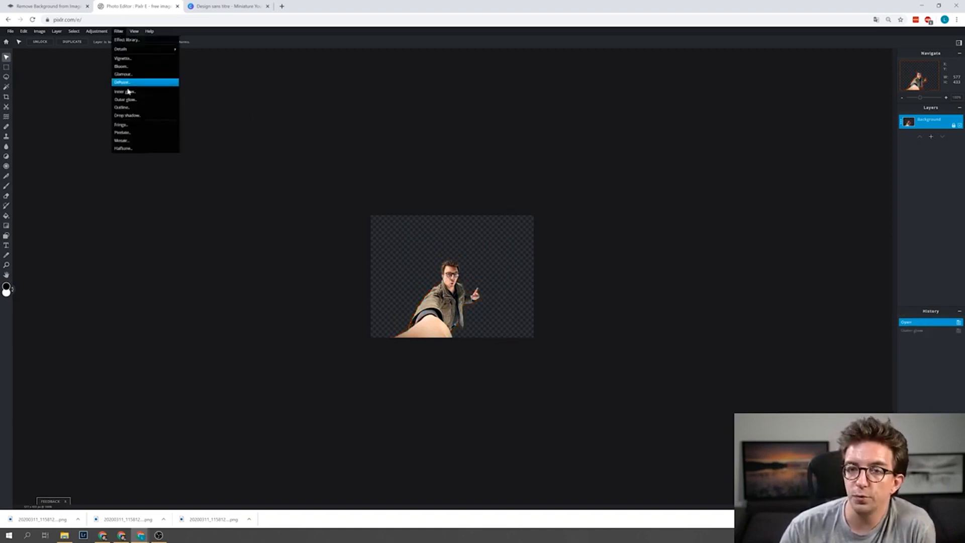
click(130, 108)
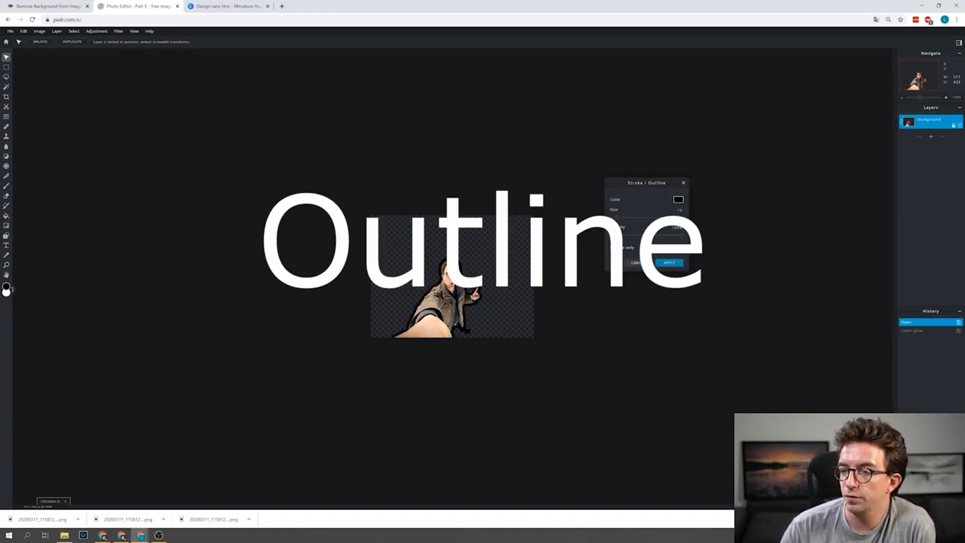
click(678, 200)
click(587, 269)
click(702, 273)
mouse_move(616, 217)
mouse_down()
mouse_move(626, 218)
mouse_move(618, 219)
mouse_up()
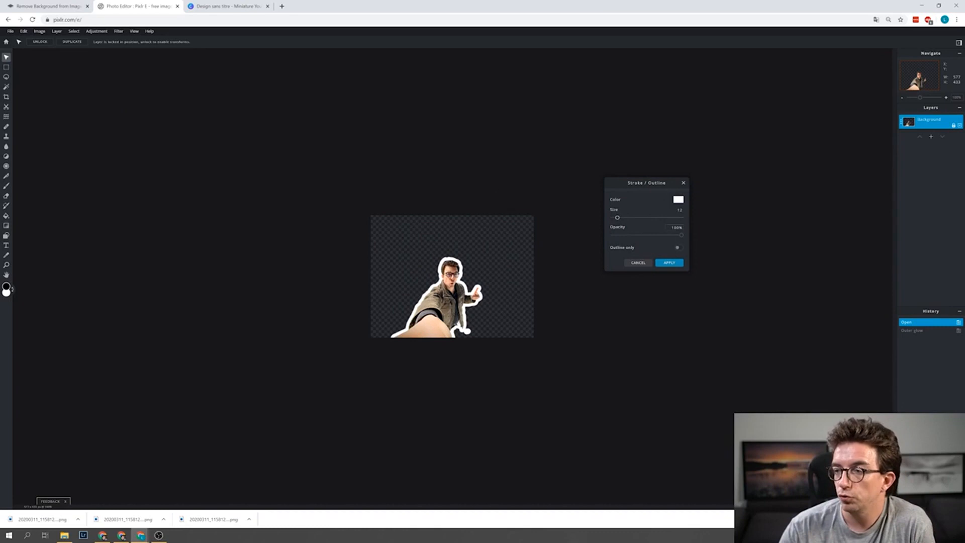
mouse_move(681, 236)
mouse_down()
mouse_move(657, 237)
mouse_move(682, 235)
mouse_up()
click(679, 249)
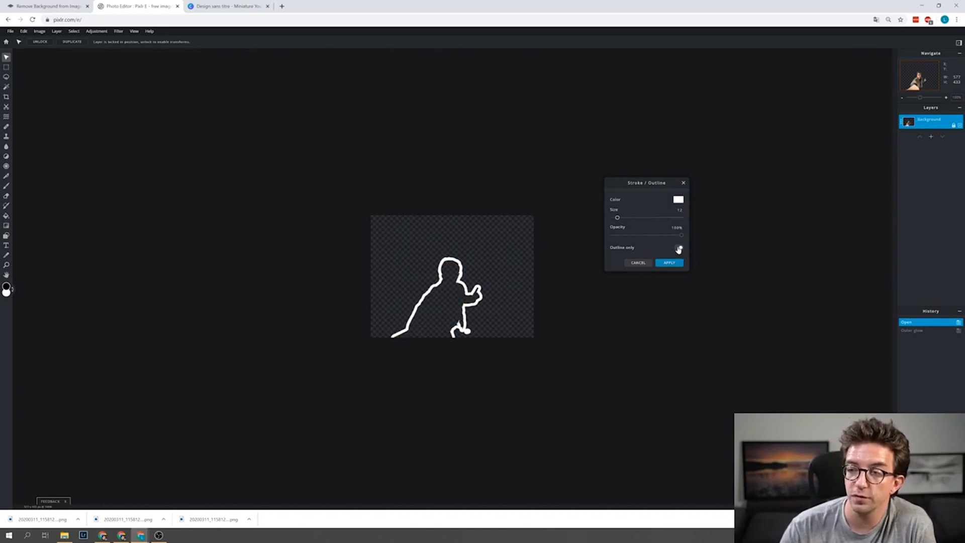
click(679, 248)
click(676, 263)
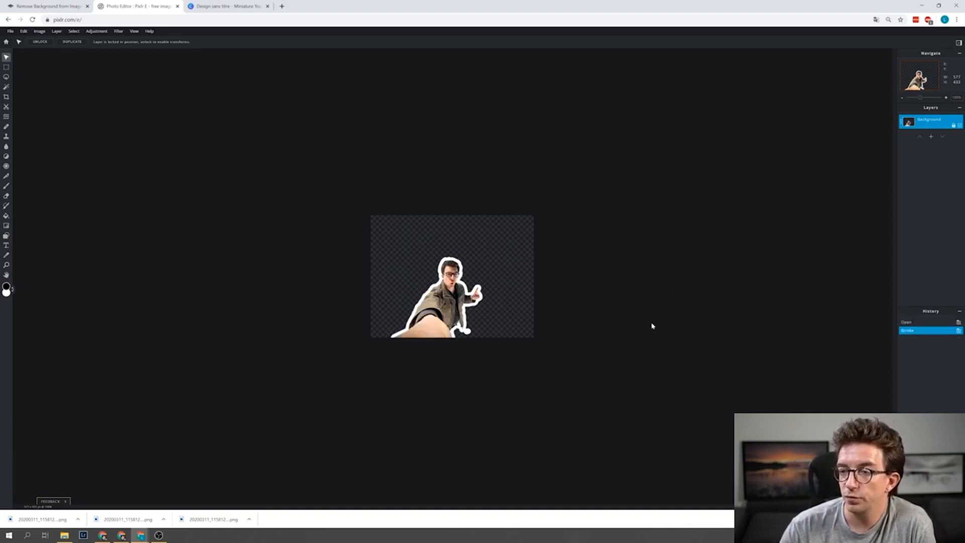
Download the outlined cutout as a PNG file
key(ctrl+s)
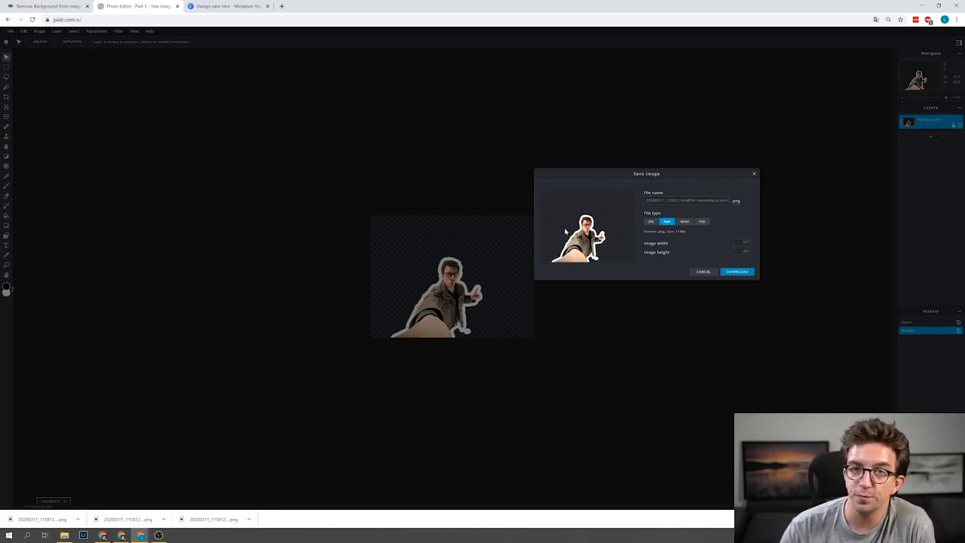
key(Return)
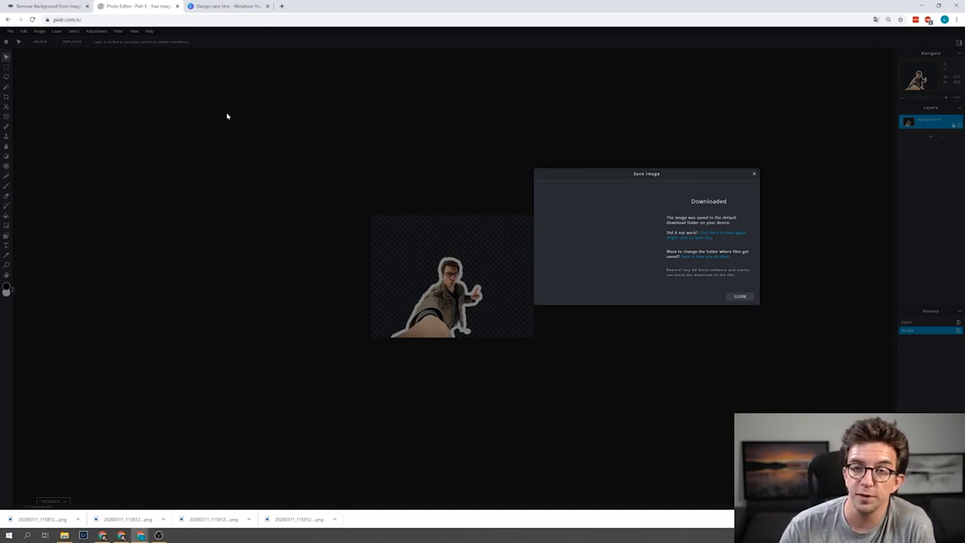
Switch to the Canva thumbnail, place the white-outlined cutout enlarged on the grey canvas, and collapse the uploads list
click(229, 6)
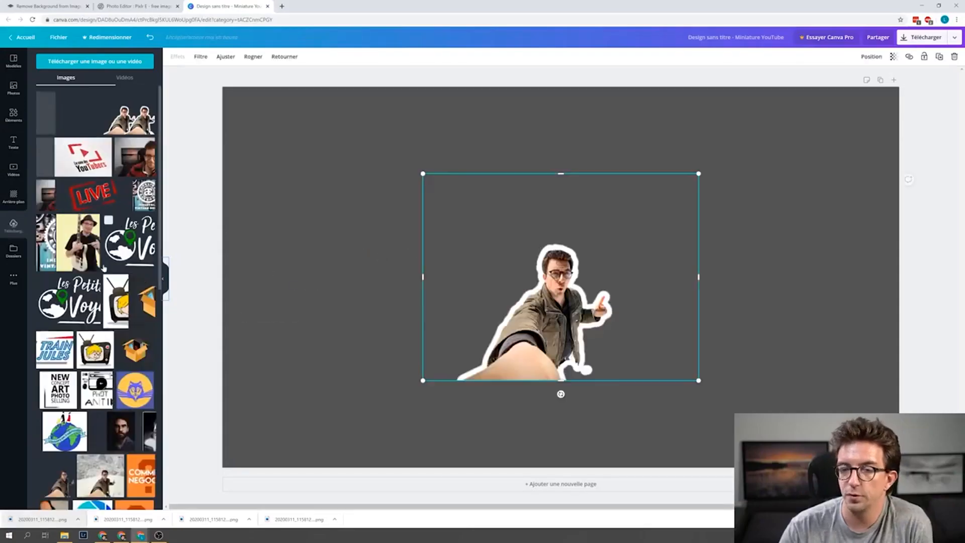
click(162, 278)
click(120, 195)
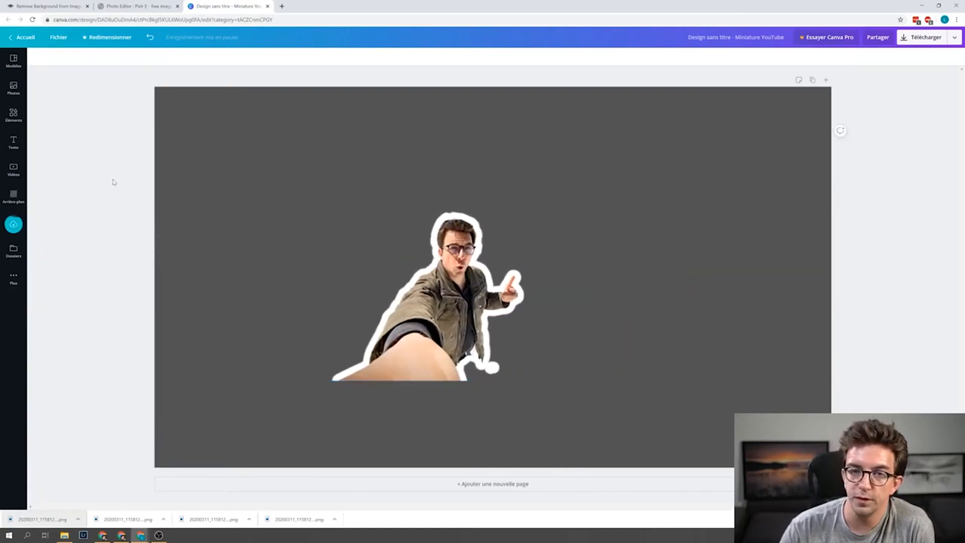
Add a default title to the thumbnail and move the cutout into the lower-left corner of the canvas
click(13, 142)
click(96, 98)
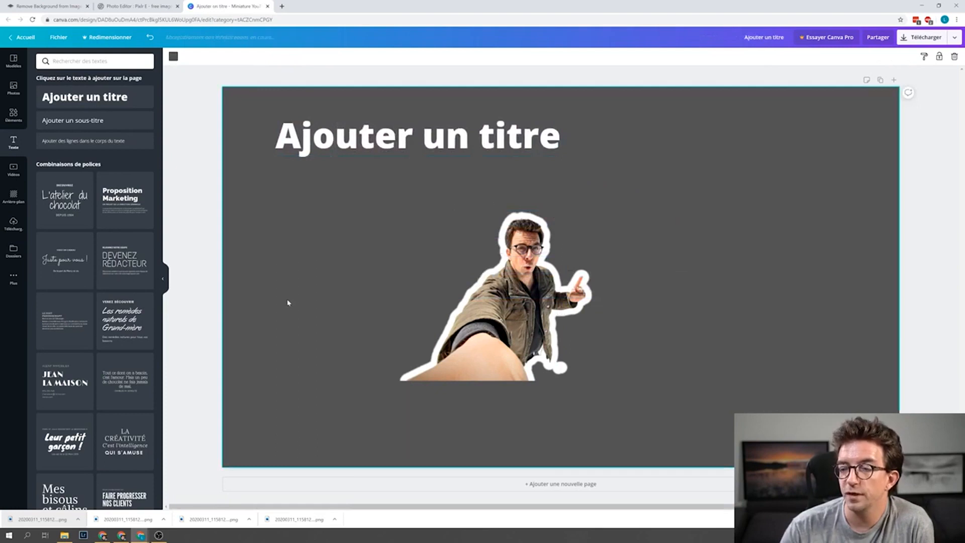
click(491, 325)
drag(491, 325, 345, 416)
click(691, 390)
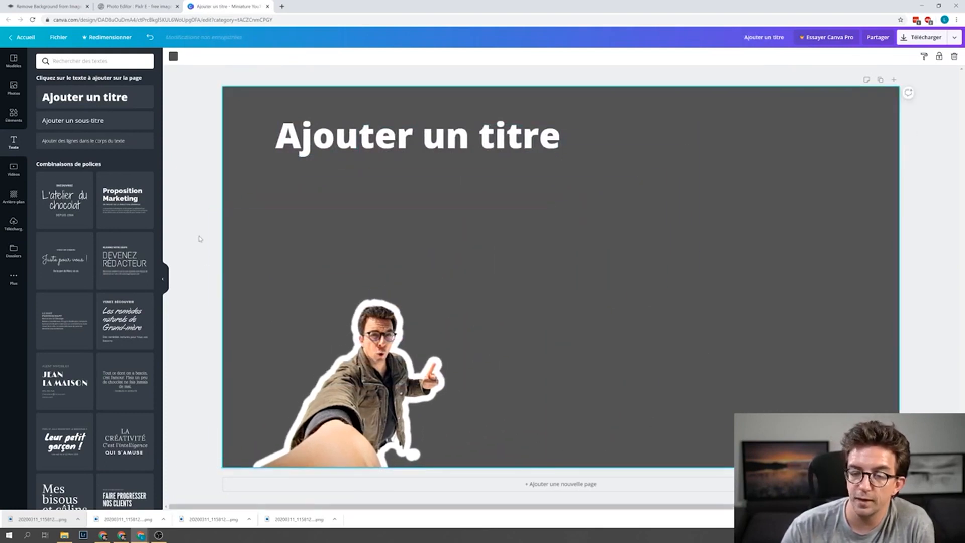